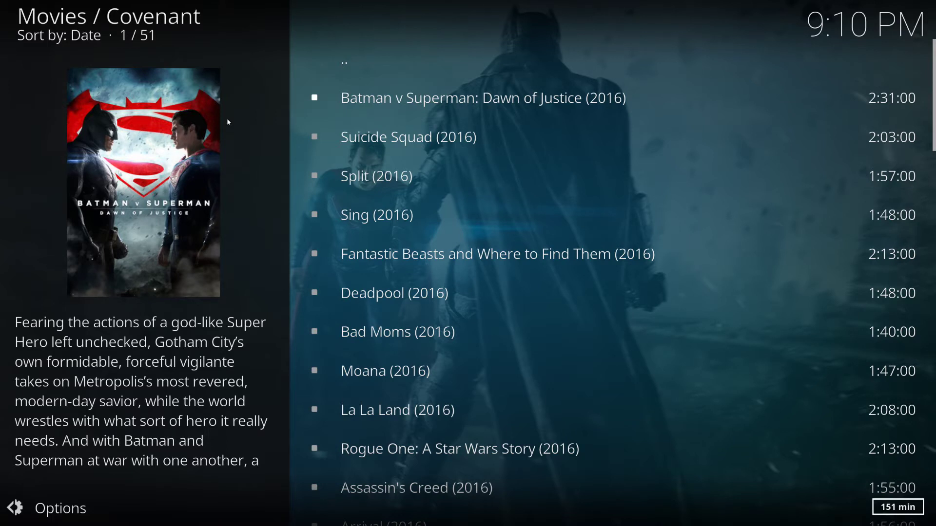
key("Down")
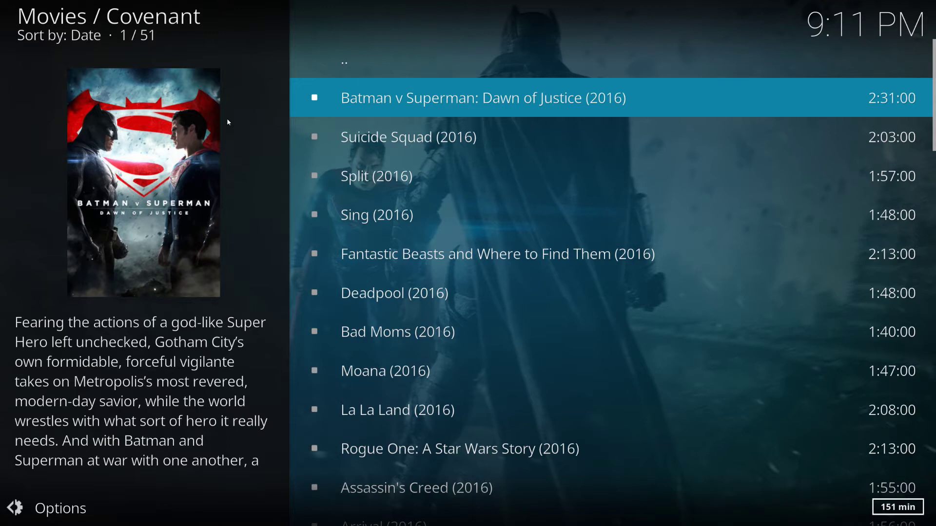
key("Return")
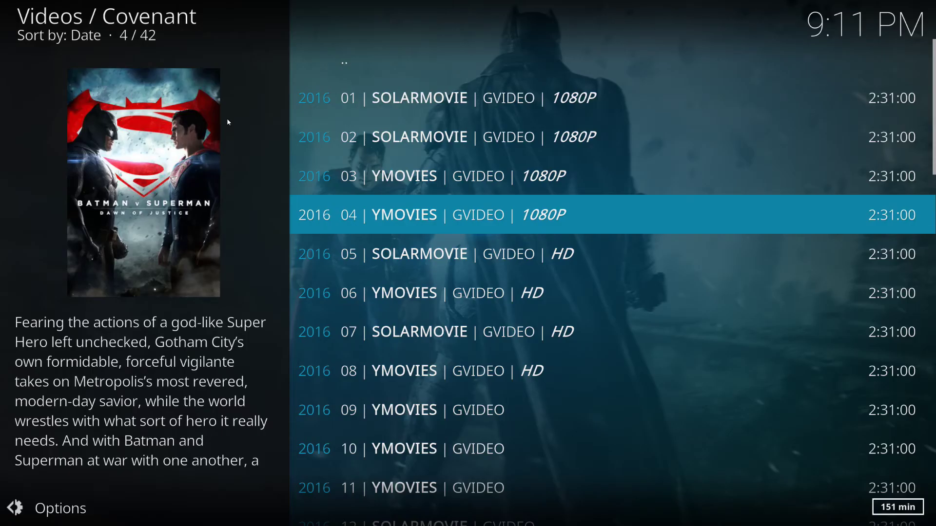
key("Up")
key("Down")
key("Up")
key("Up")
key("Up")
key("Down")
key("Down")
key("Down")
key("Down")
key("Down")
key("Down")
key("Down")
key("Down")
key("Down")
key("Down")
key("Down")
key("Down")
key("Down")
key("Down")
key("Down")
key("Down")
key("Down")
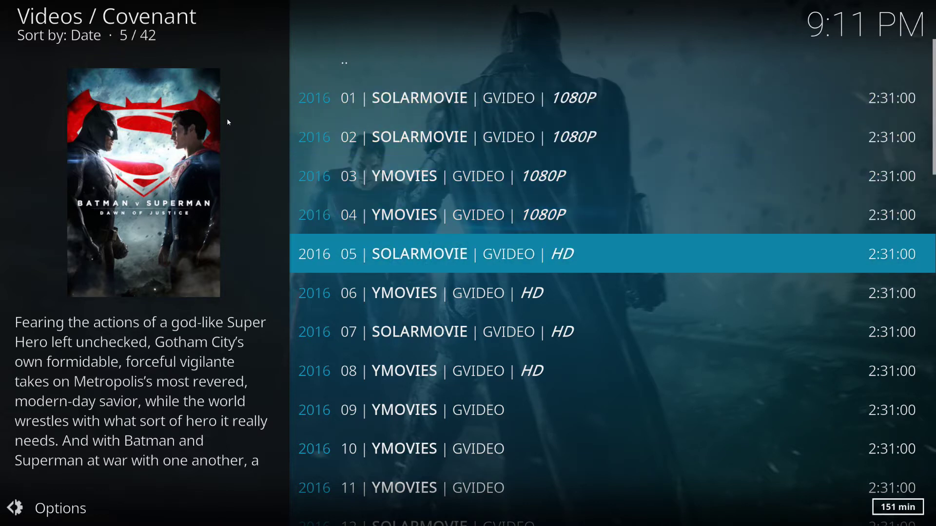
key("Down")
key("Down")
key("Down")
key("Down")
key("Down")
key("Down")
key("Down")
key("Down")
key("Down")
key("Down")
key("Down")
key("Down")
key("Down")
key("Down")
key("Down")
key("Down")
key("Down")
key("Down")
key("Down")
key("Down")
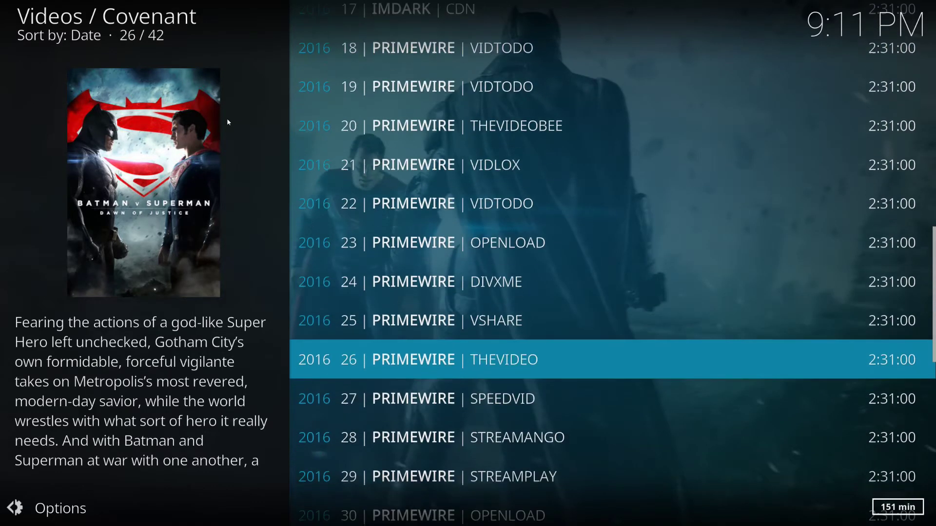
key("Up")
key("Up")
key("Up")
key("Up")
key("Up")
key("Up")
key("Up")
key("Up")
key("Up")
key("Up")
key("Up")
key("Up")
key("Up")
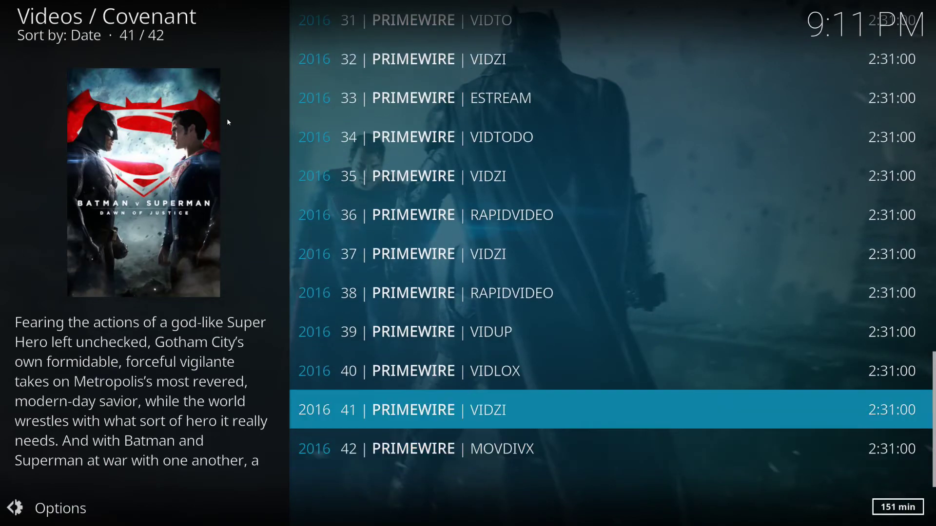
key("Up")
key("Up")
key("Up")
key("Up")
key("Up")
key("Up")
key("Up")
key("Up")
key("Up")
key("Up")
key("Up")
key("Up")
key("Up")
key("Up")
key("Up")
key("Up")
key("Up")
key("Up")
key("Up")
key("Up")
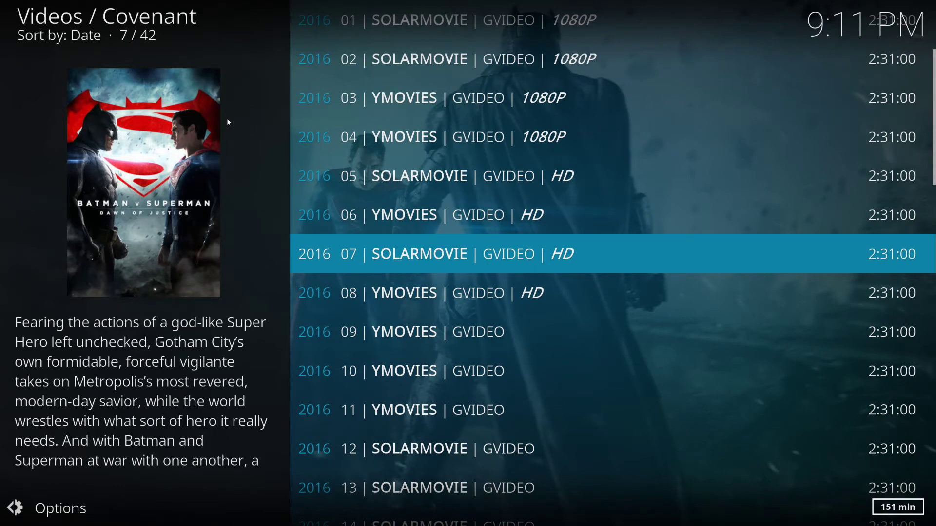
Return to Covenant's main menu and open Tools > SETTINGS: Accounts.
key("BackSpace")
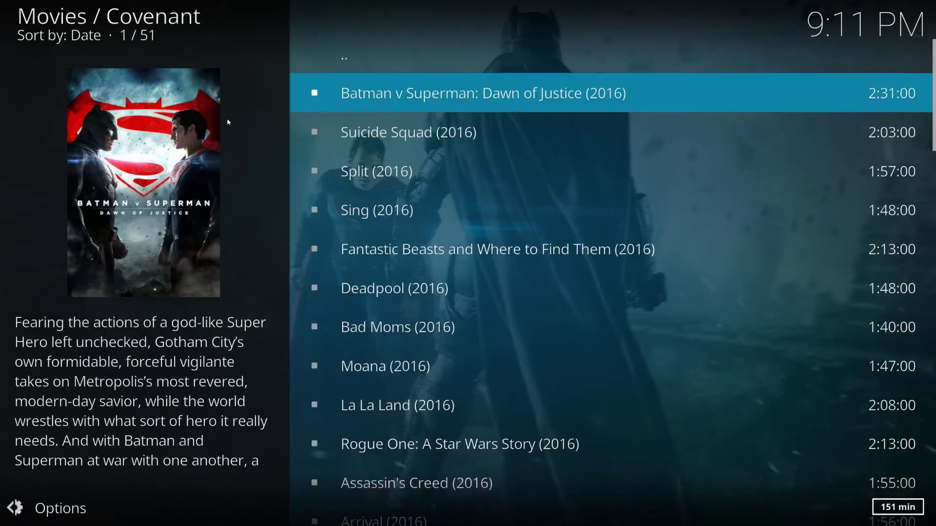
key("BackSpace")
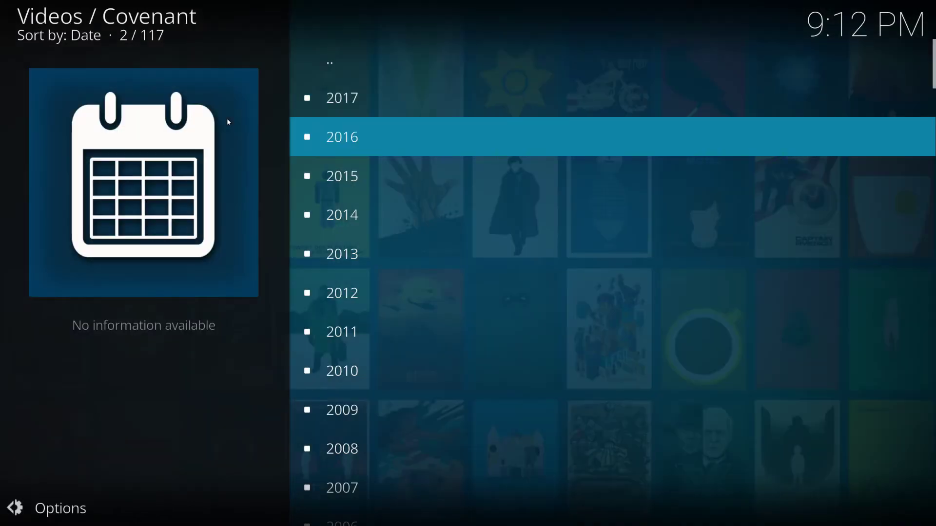
key("BackSpace")
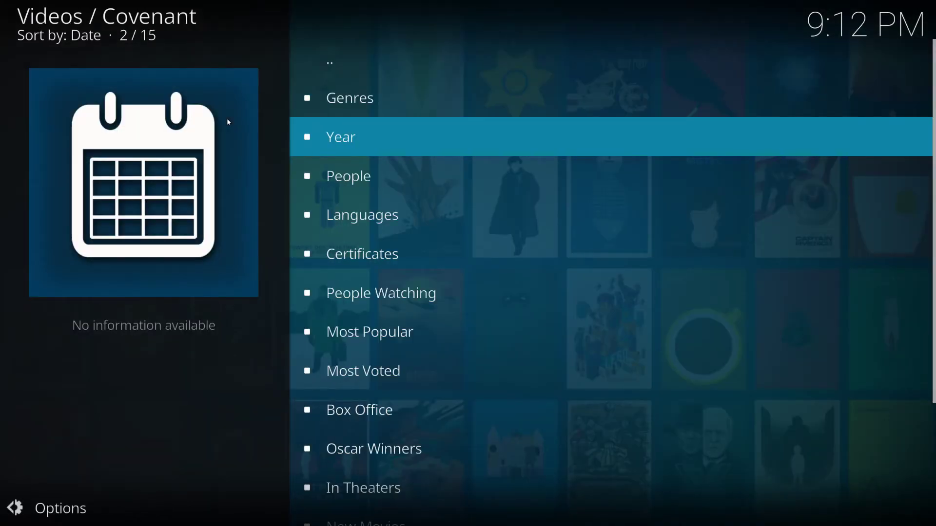
key("BackSpace")
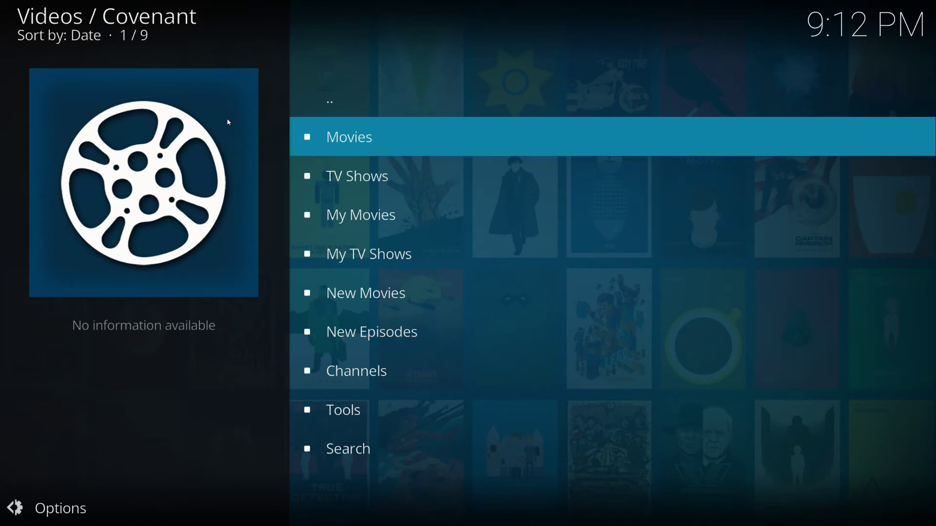
key("Down")
key("Down")
key("Down")
key("Down")
key("Down")
key("Down")
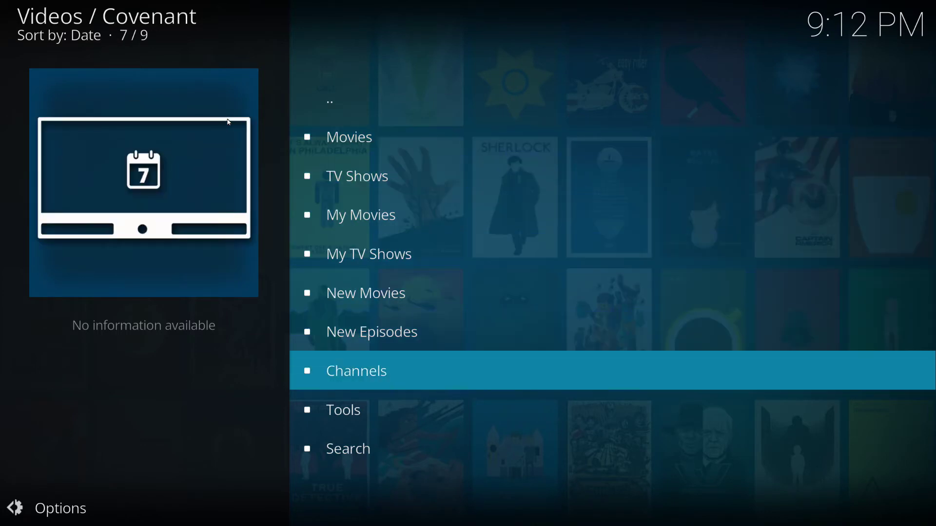
key("Down")
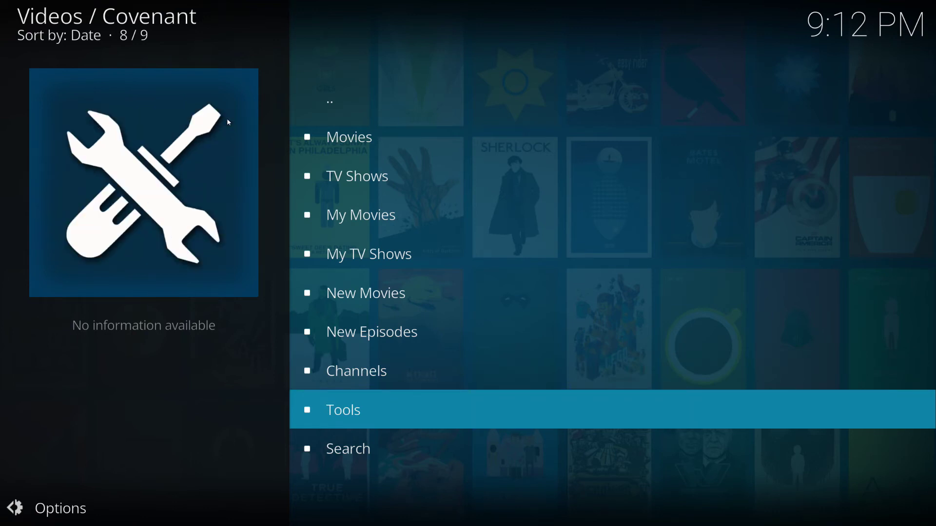
key("Return")
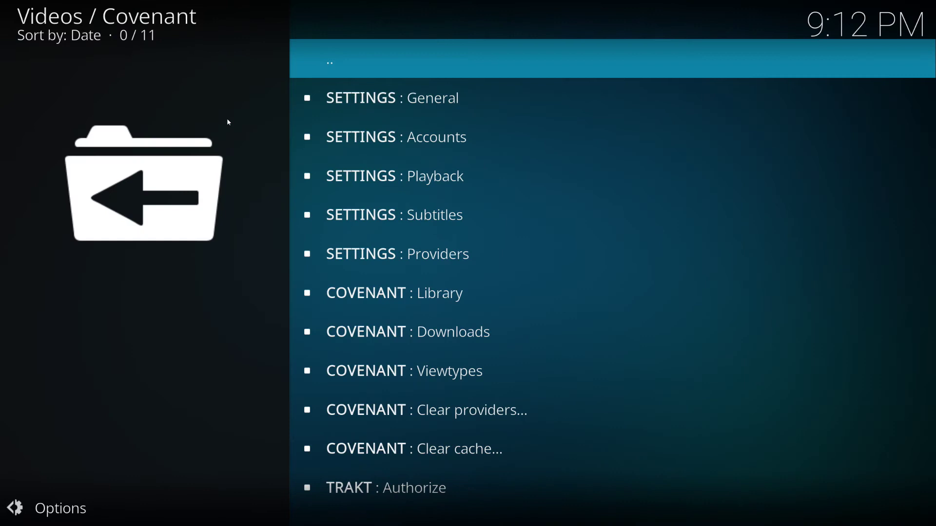
key("Down")
key("Down")
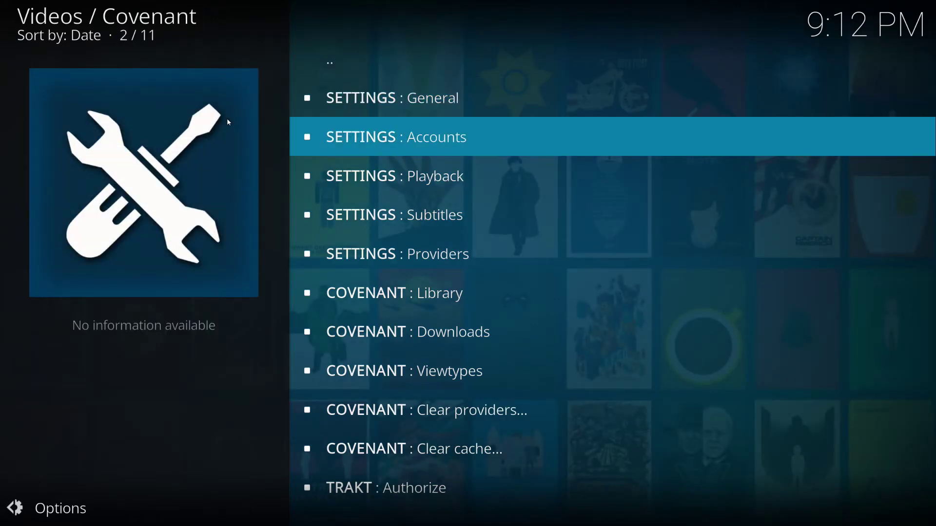
key("Return")
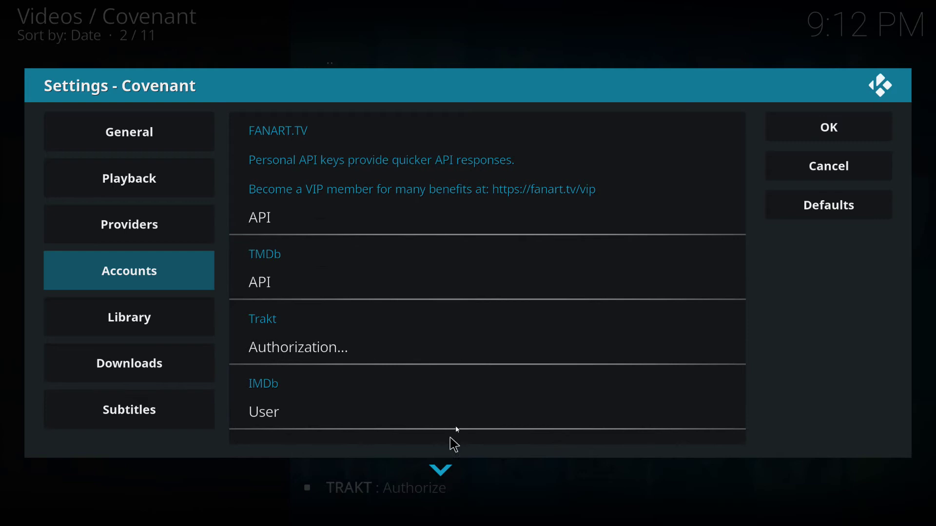
Scroll the Accounts list to the ALLUC API entry and select its key field.
scroll(499, 287, "down", 1)
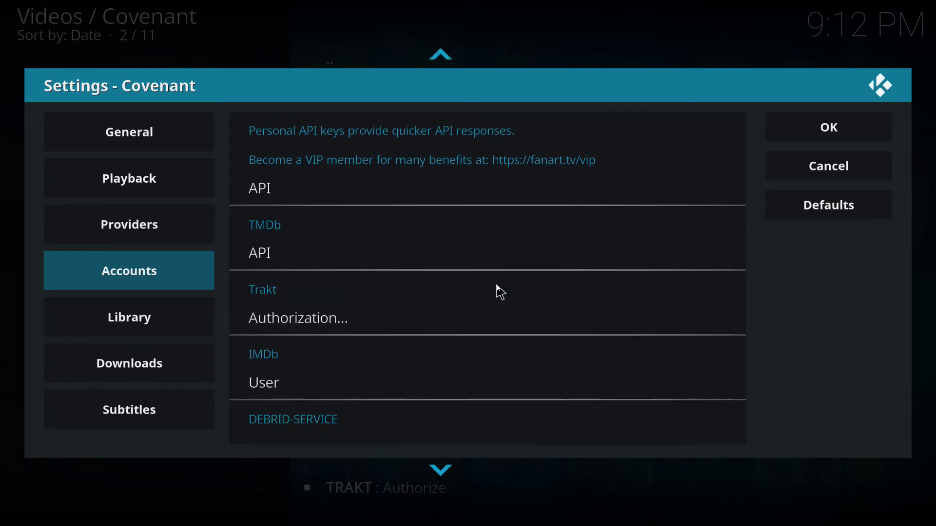
scroll(516, 278, "up", 1)
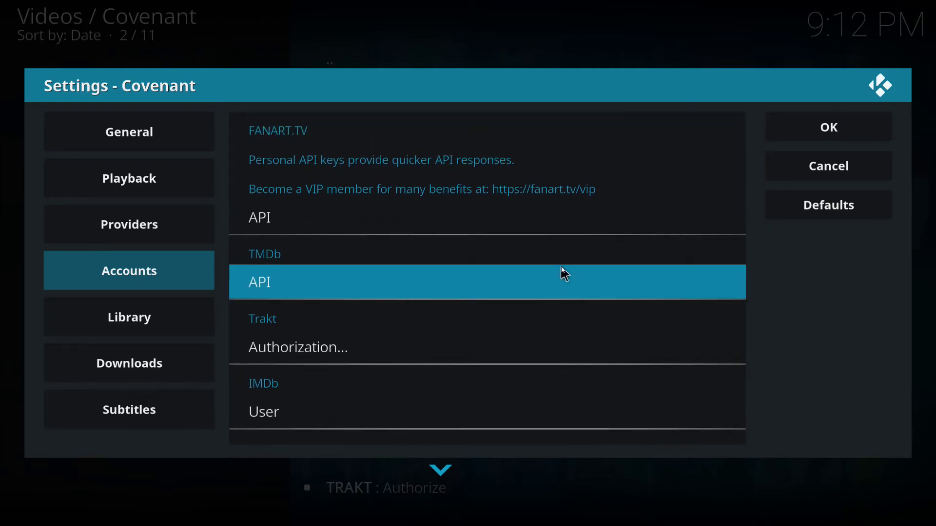
scroll(561, 271, "down", 1)
scroll(562, 270, "down", 9)
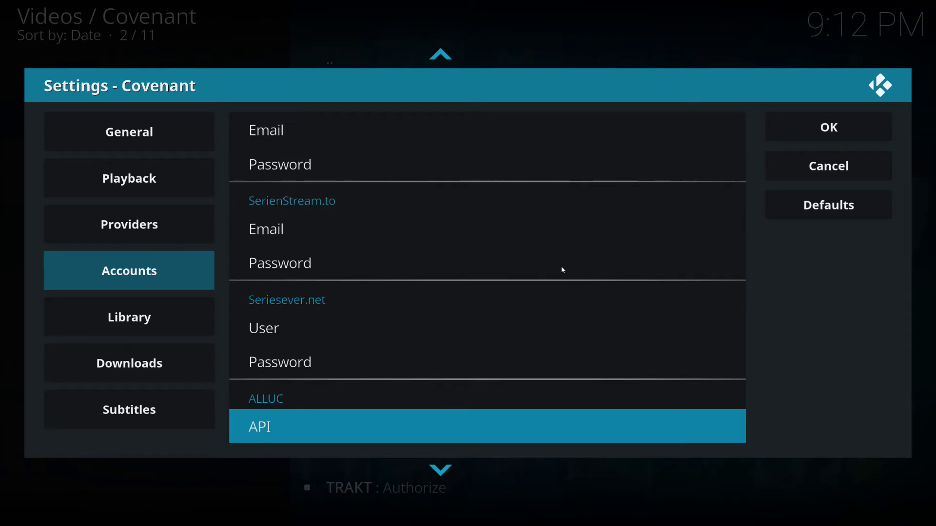
scroll(563, 270, "down", 1)
scroll(562, 270, "up", 1)
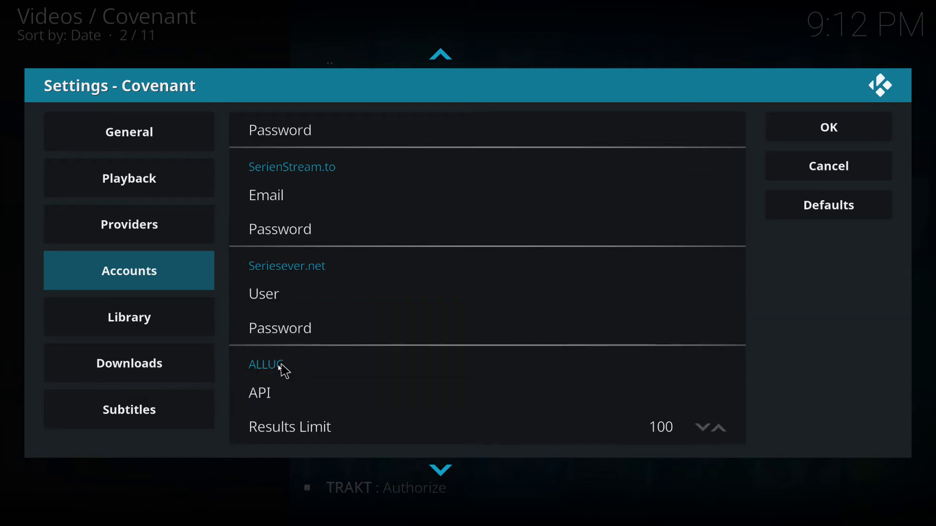
left_click(272, 397)
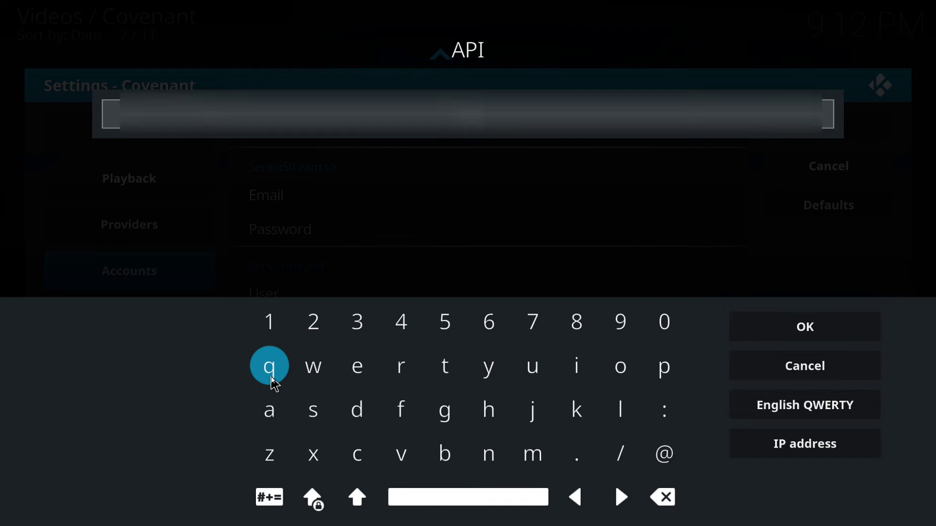
Paste the ALLUC API key, confirm it, and save the Covenant settings with OK.
key("ctrl+v")
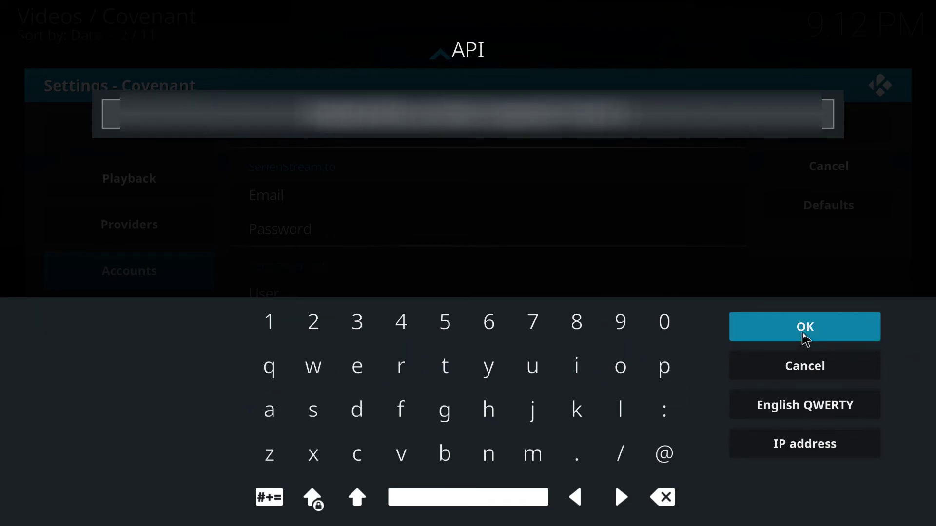
left_click(804, 336)
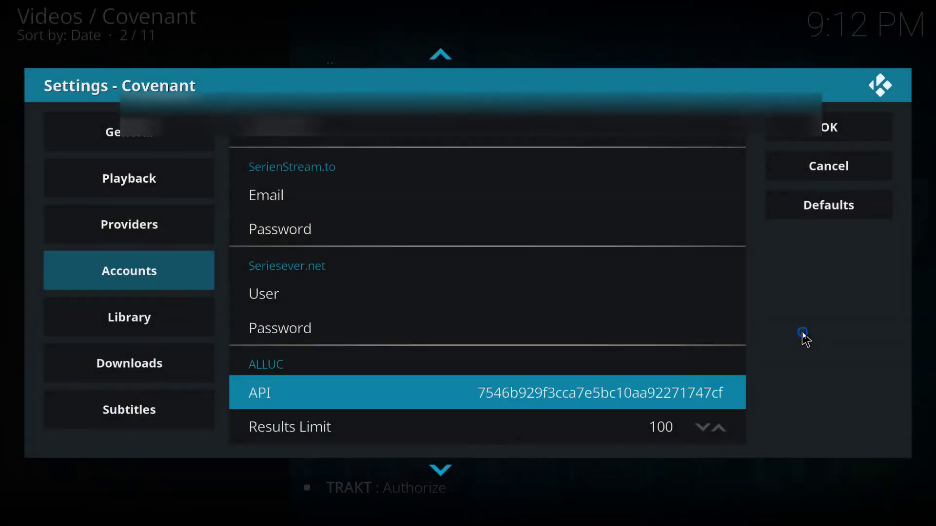
left_click(830, 139)
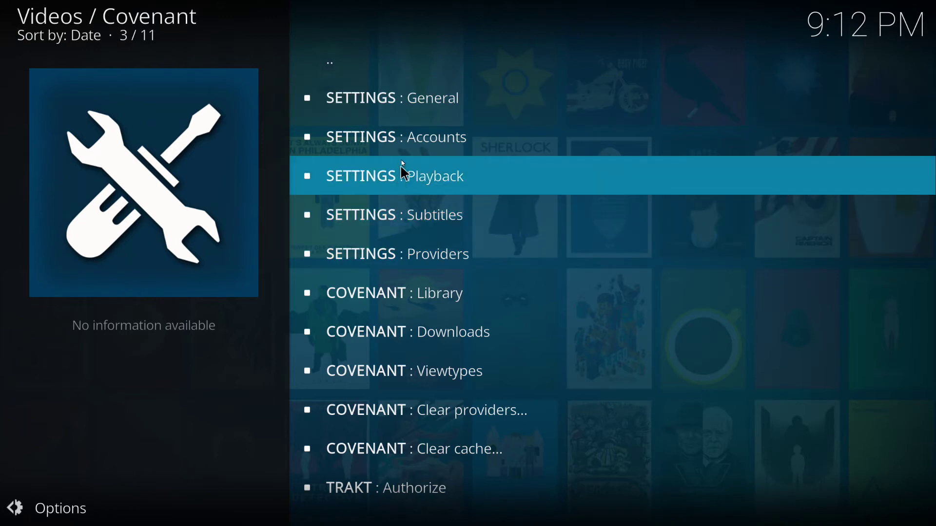
Browse Movies > Year > 2016 and scan Batman v Superman, listing 137 sources including ALLUCEN 1080P.
key("BackSpace")
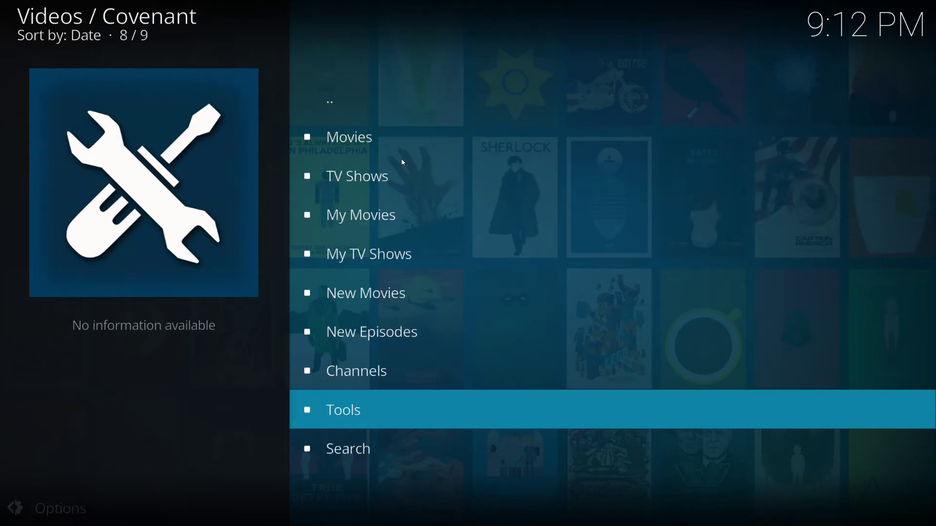
key("Up")
key("Up")
key("Up")
key("Up")
key("Up")
key("Up")
key("Up")
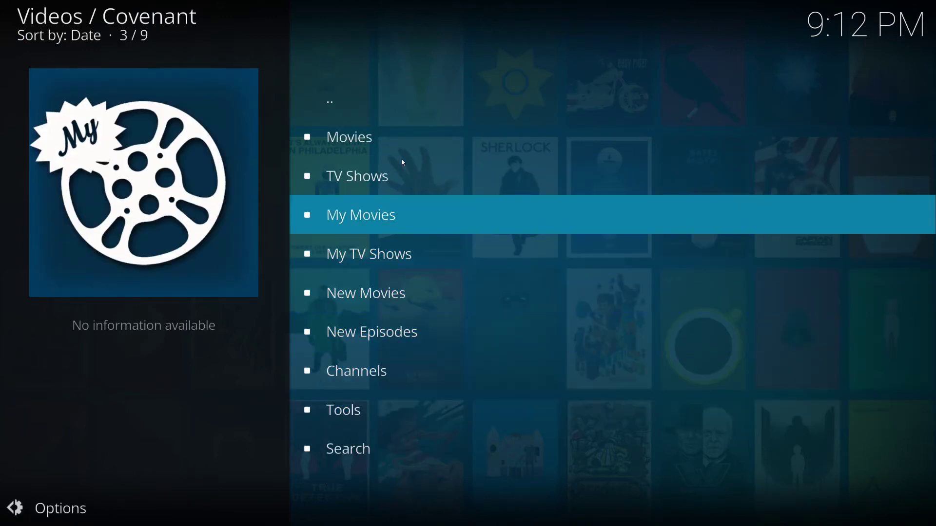
key("Return")
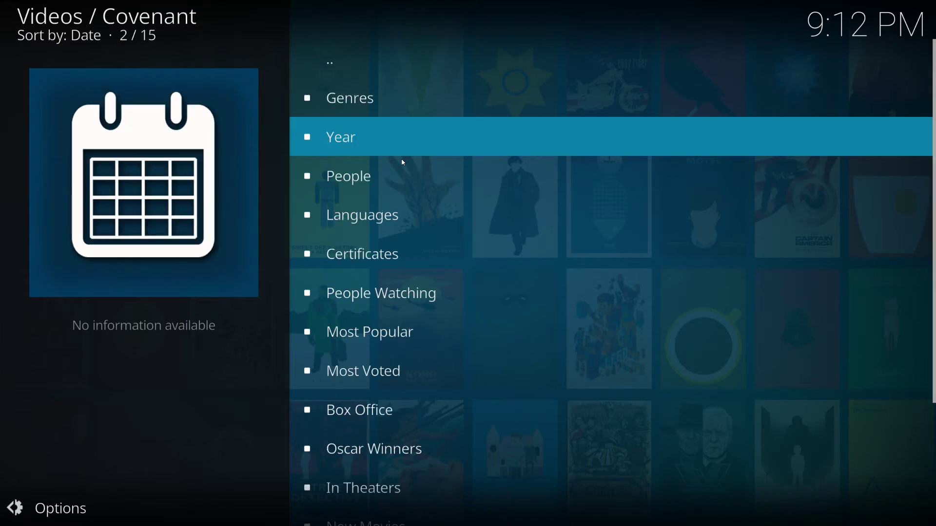
key("Return")
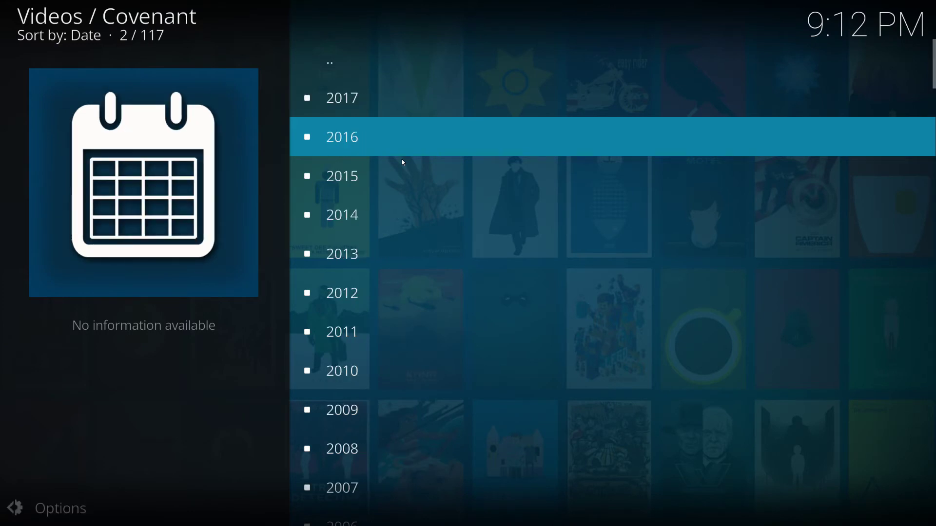
key("Return")
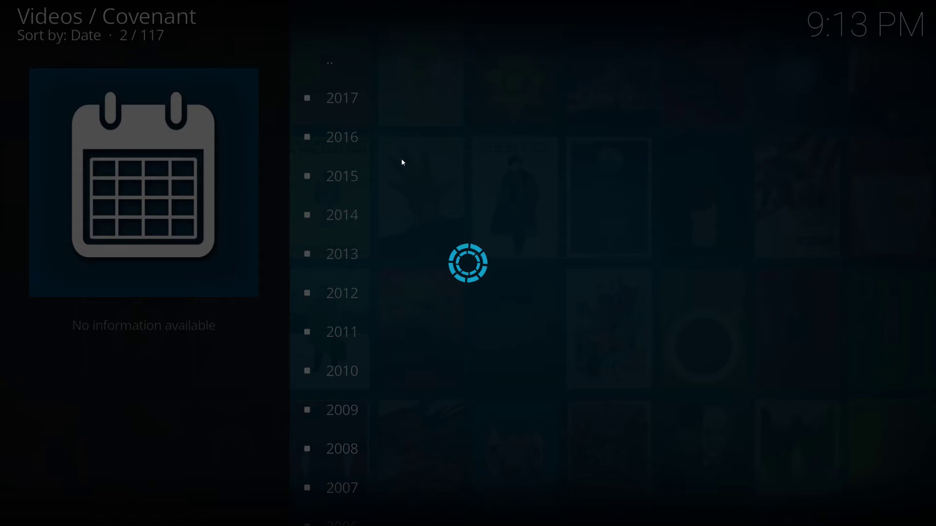
key("Down")
key("Return")
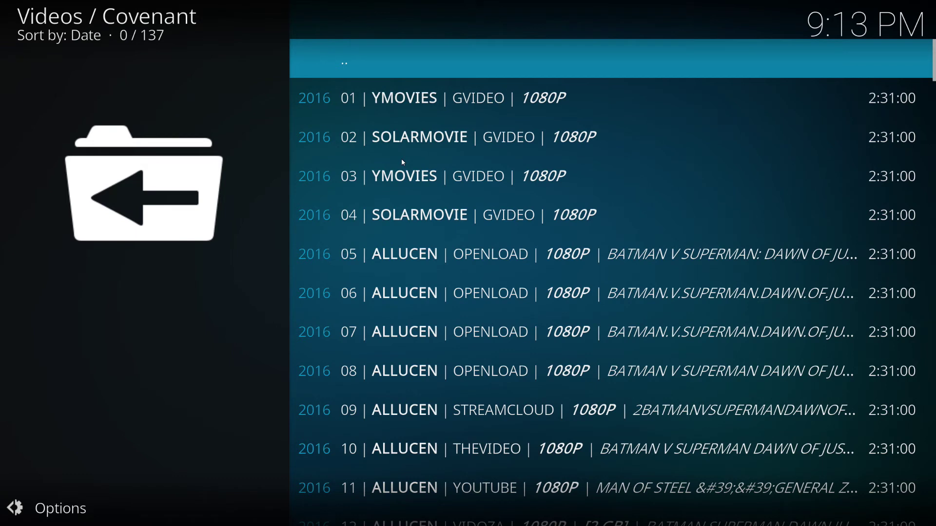
key("Down")
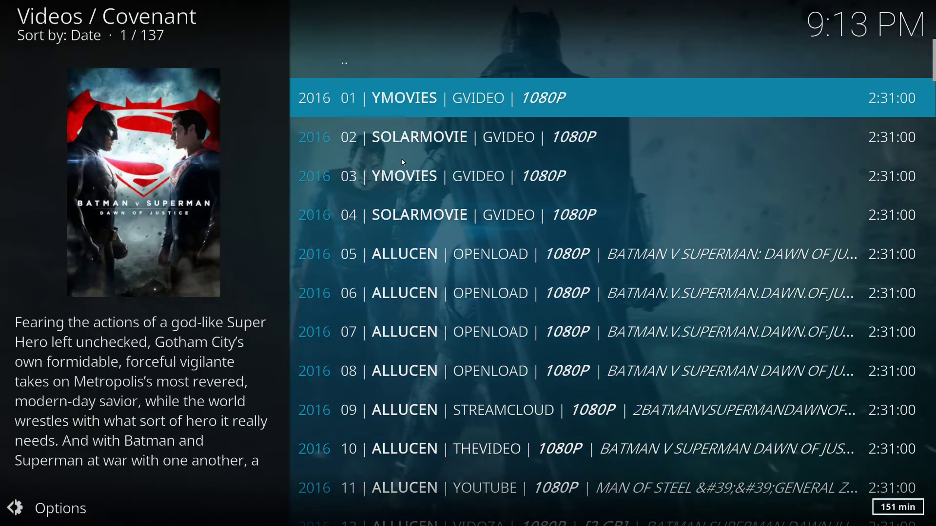
key("Down")
key("Down")
key("Down")
key("Up")
key("Up")
key("Up")
key("Down")
key("Down")
key("Down")
key("Down")
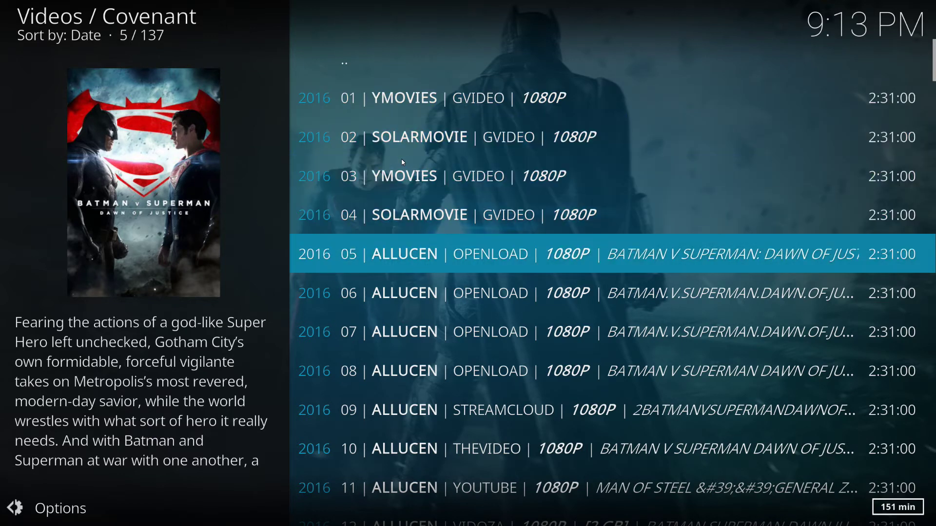
key("Down")
key("Down")
key("Down")
key("Down")
key("Down")
key("Down")
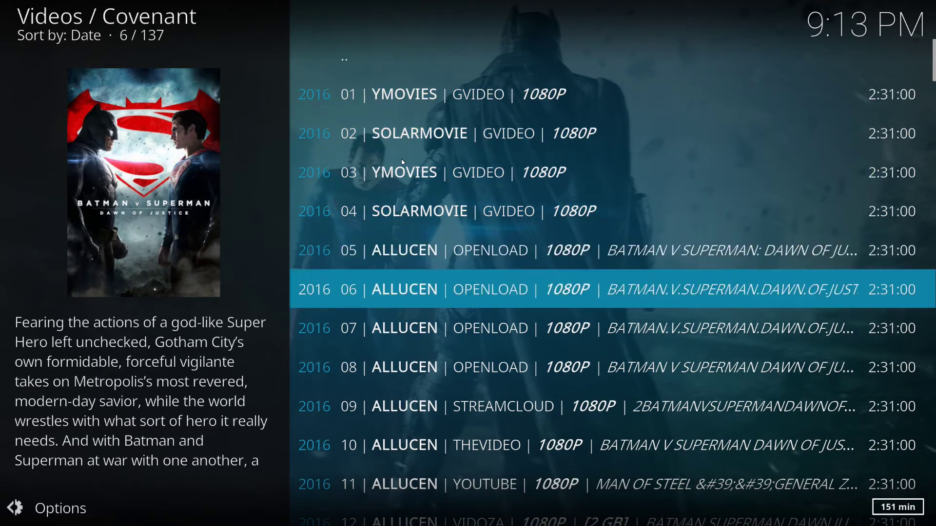
key("Down")
key("Down")
key("Down")
key("Down")
key("Down")
key("Down")
key("Down")
key("Down")
key("Down")
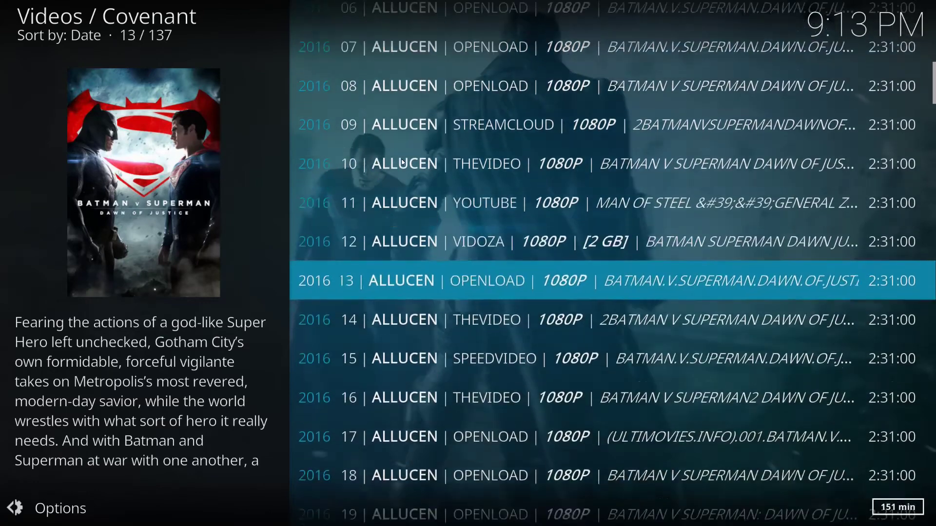
key("Down")
key("Down")
key("Down")
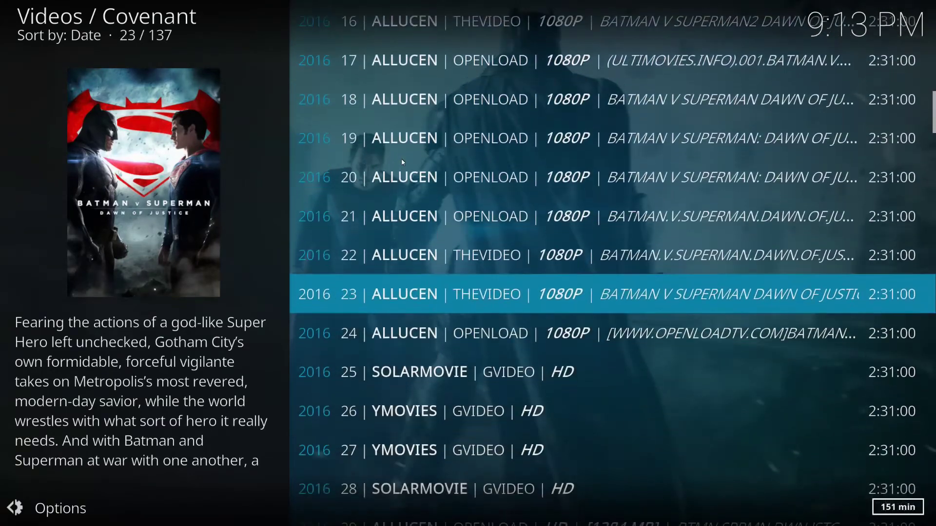
key("Down")
key("Up")
key("Up")
key("Up")
key("Up")
key("Up")
key("Up")
key("Up")
key("Up")
key("Up")
key("Up")
key("Up")
key("Up")
key("Up")
key("Up")
key("Up")
key("Up")
key("Up")
key("Up")
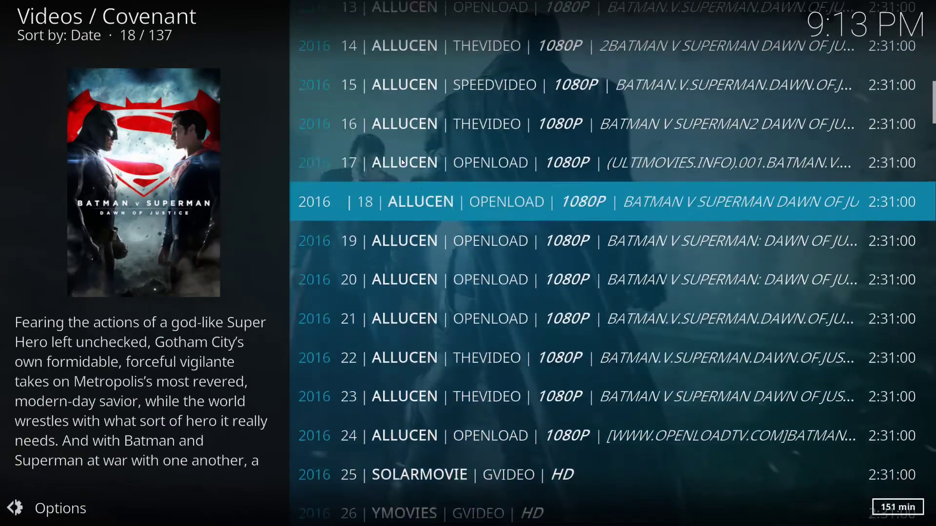
key("Down")
key("Down")
key("Down")
key("Down")
key("Down")
key("Down")
key("Down")
key("Down")
key("Down")
key("Down")
key("Down")
key("Down")
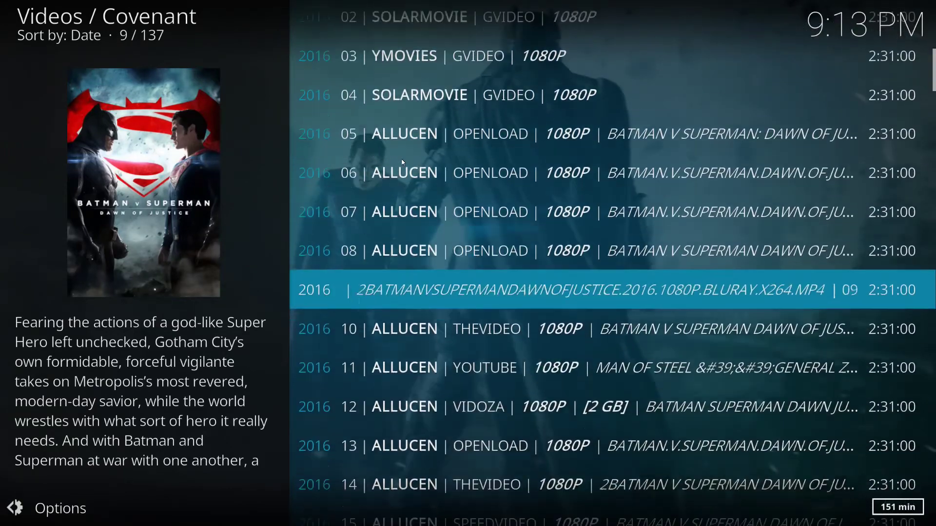
key("Down")
key("Down")
key("Down")
key("Down")
key("Down")
key("Down")
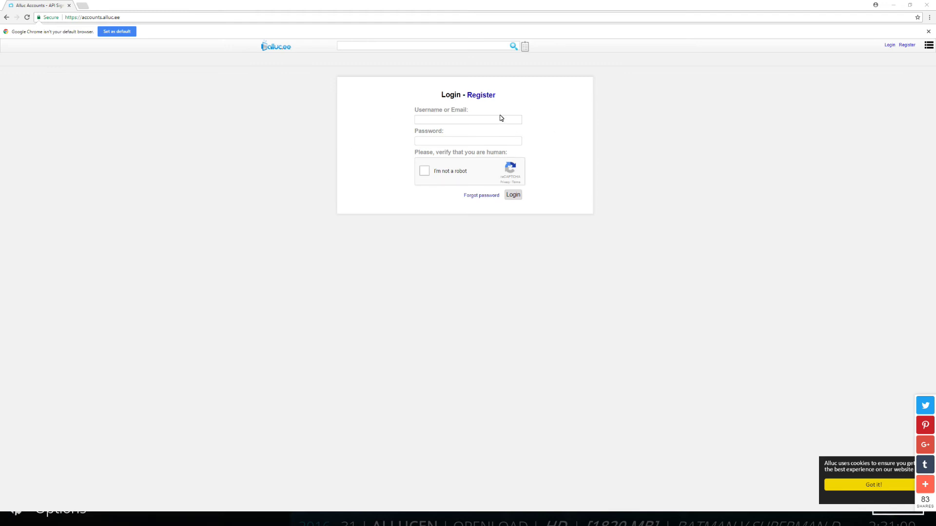
Switch to the alluc.ee Register form and step through its Username, Email and Password fields.
left_click(481, 95)
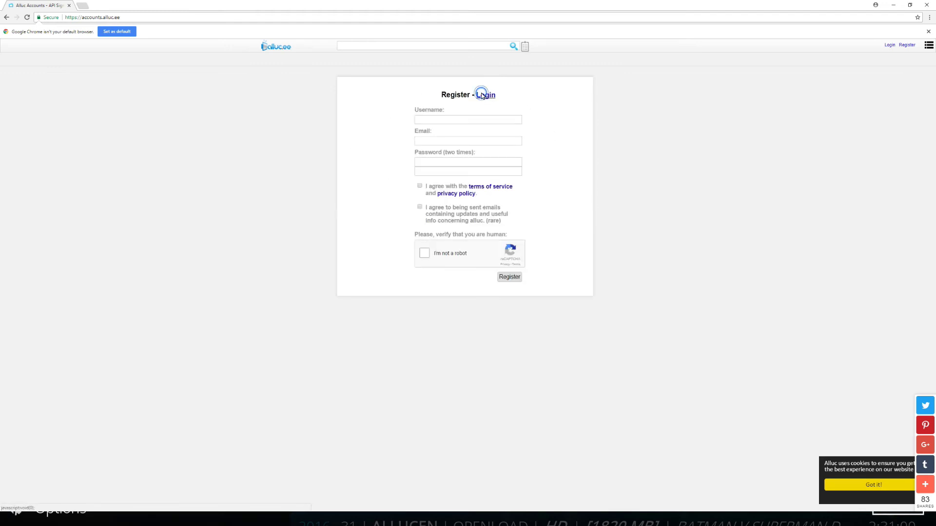
left_click(433, 120)
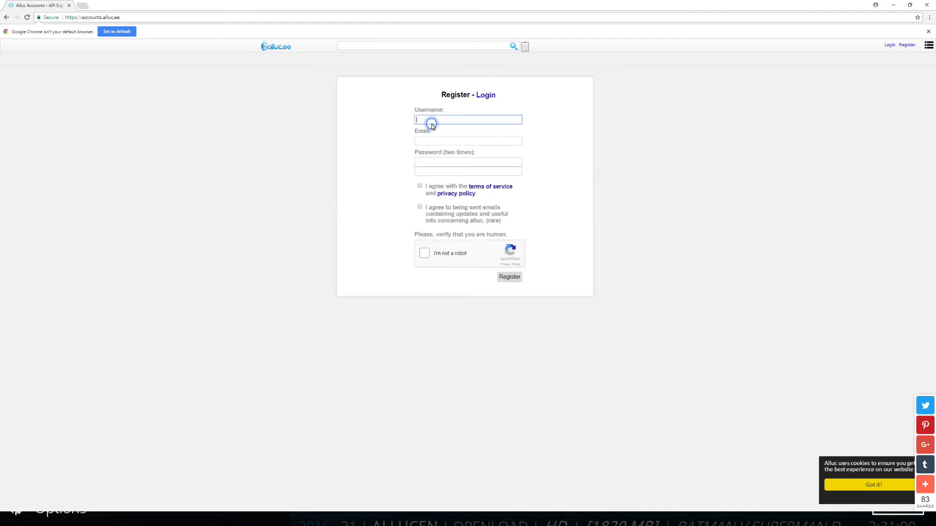
left_click(448, 141)
left_click(444, 161)
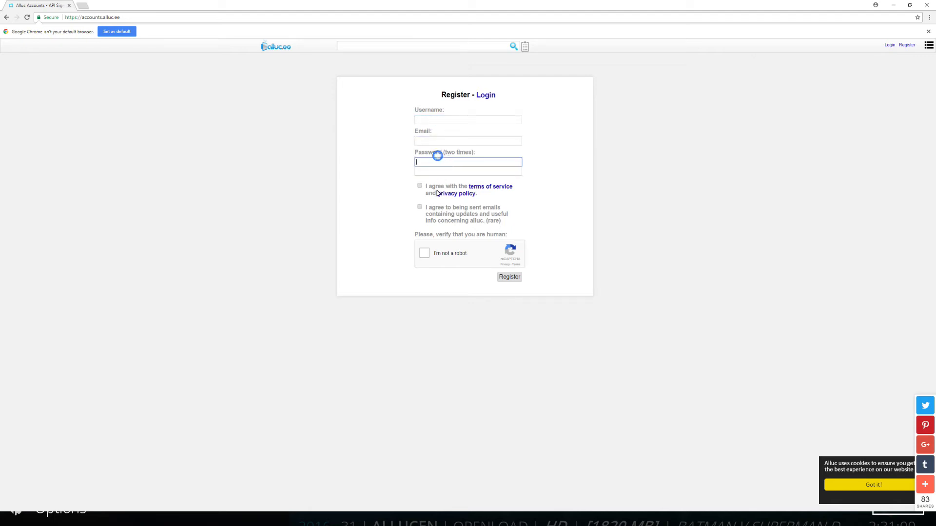